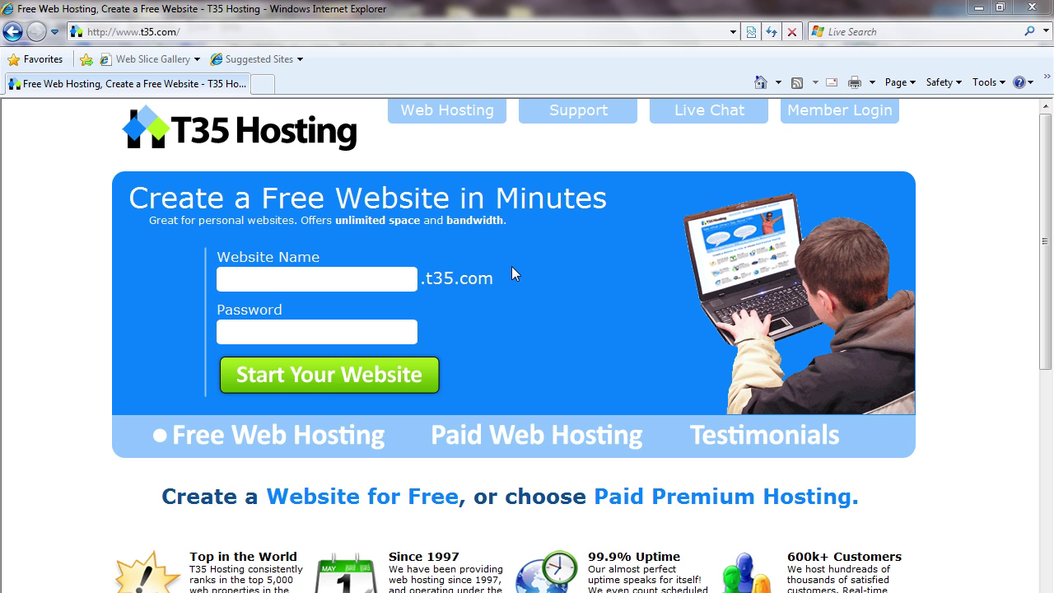
click(225, 33)
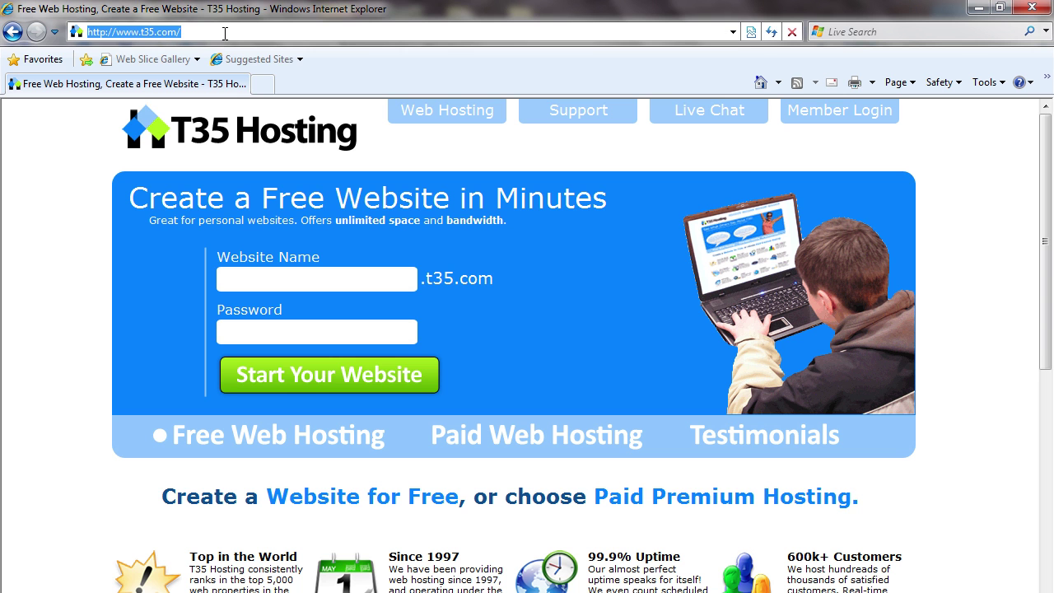
text(www.t35.com)
key(Return)
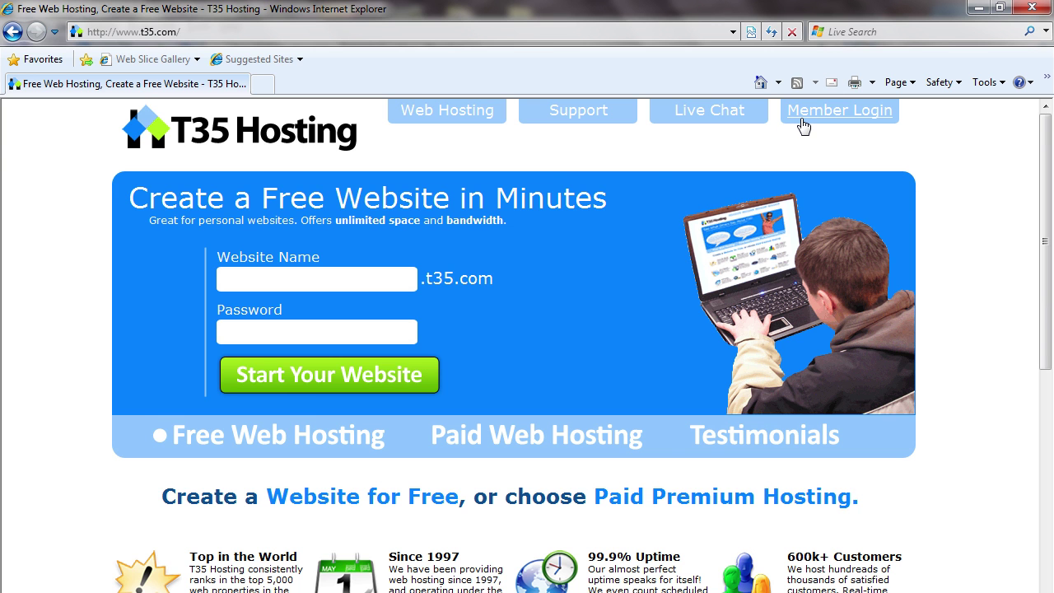
Log in with the demo username and password on the T35 Free Hosting system.
click(804, 125)
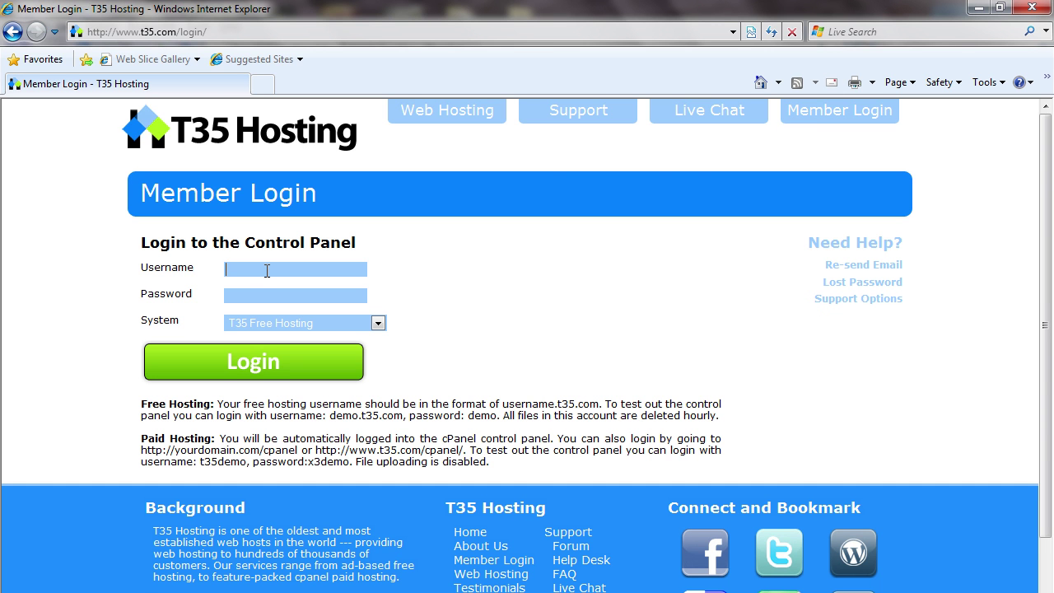
text(demo.t35.comdem)
key(BackSpace)
key(BackSpace)
key(BackSpace)
key(BackSpace)
key(BackSpace)
text(demo)
click(269, 321)
click(280, 334)
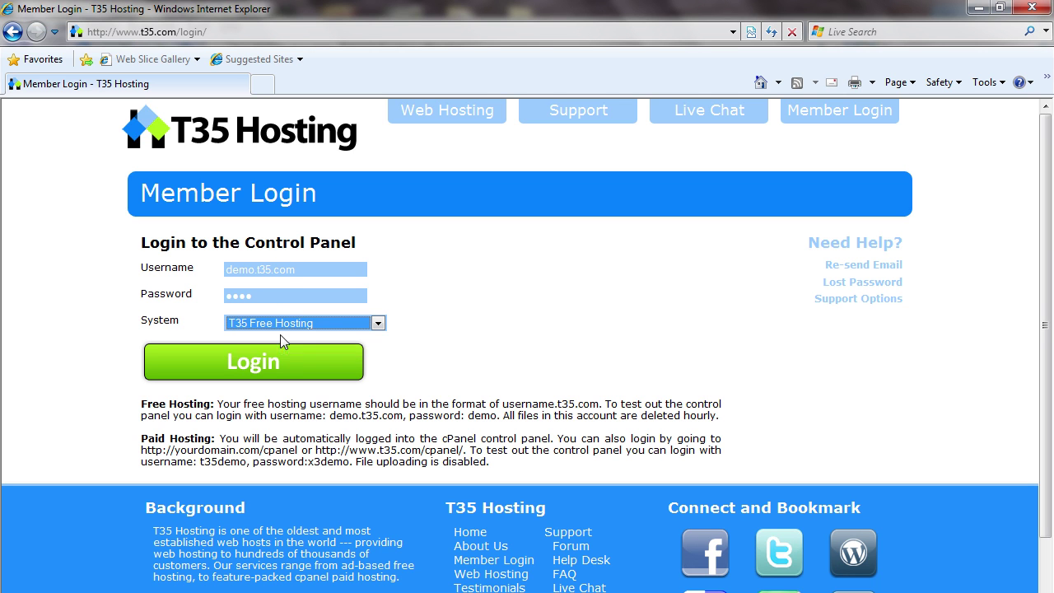
click(279, 370)
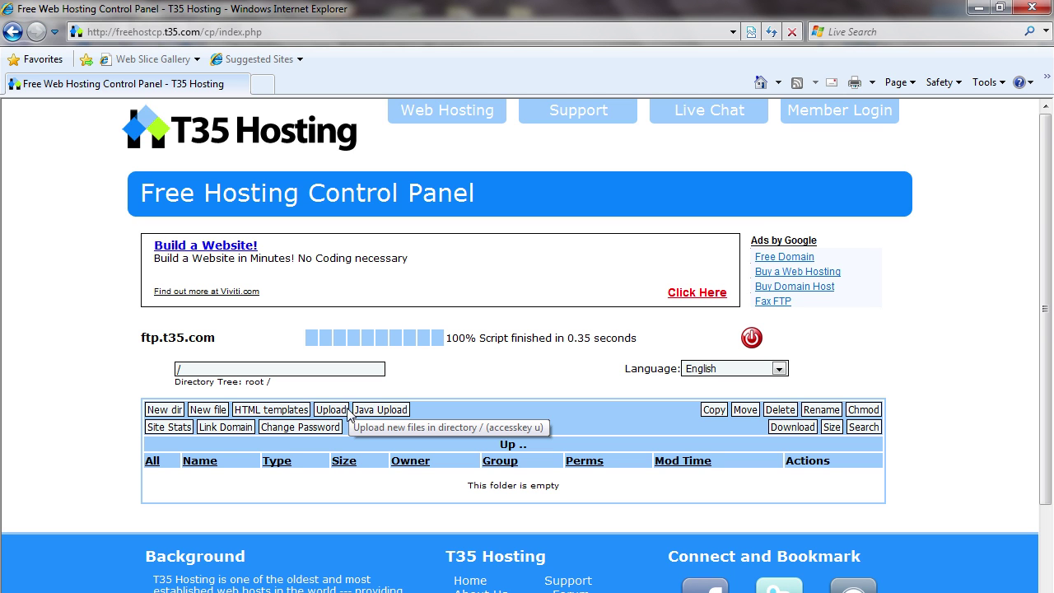
Start a new file in the root directory named index.html.
click(209, 409)
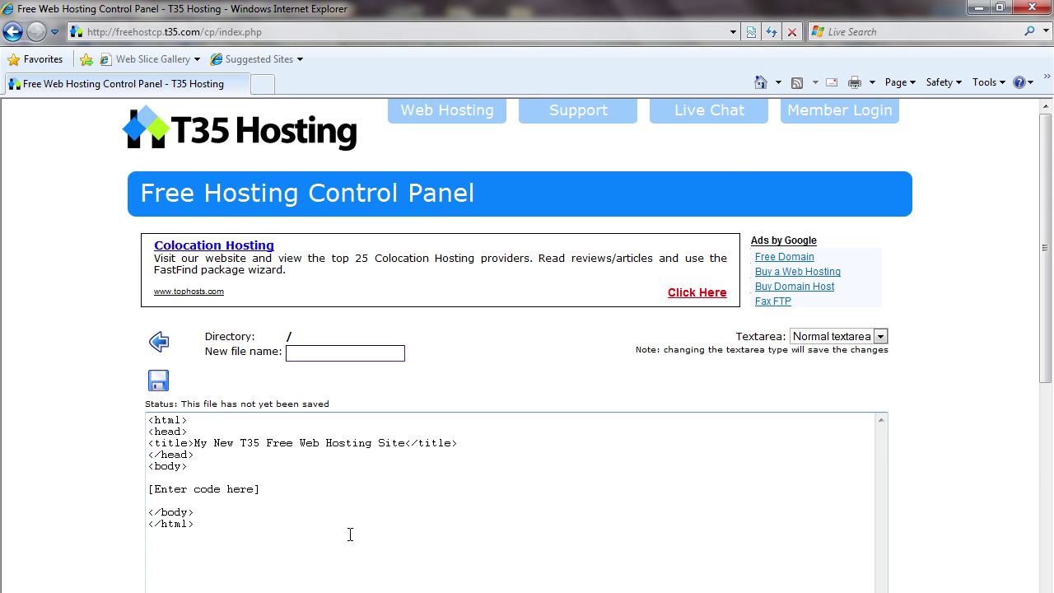
drag(295, 544, 148, 418)
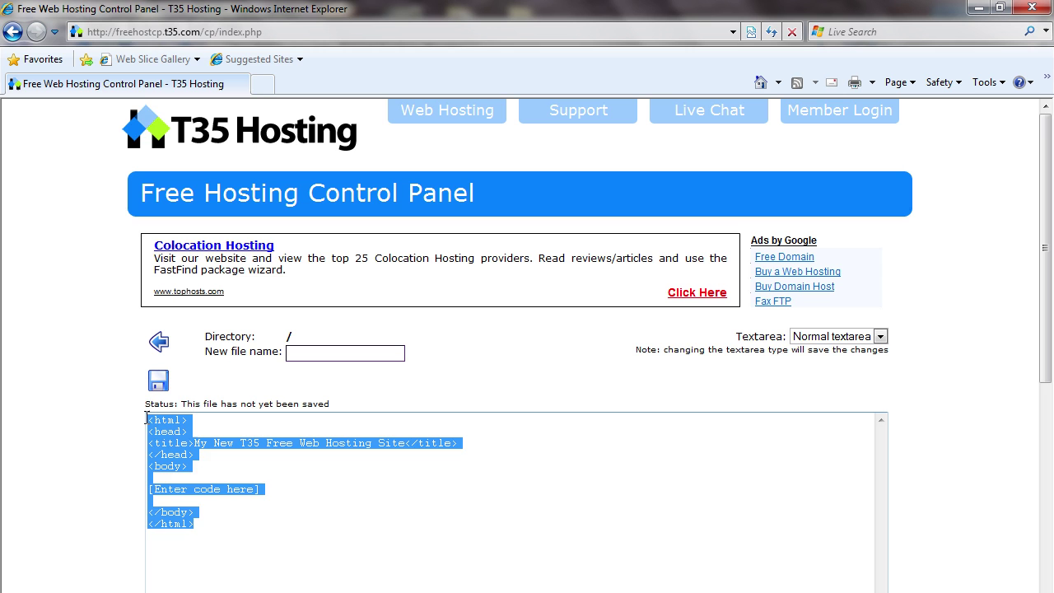
click(235, 527)
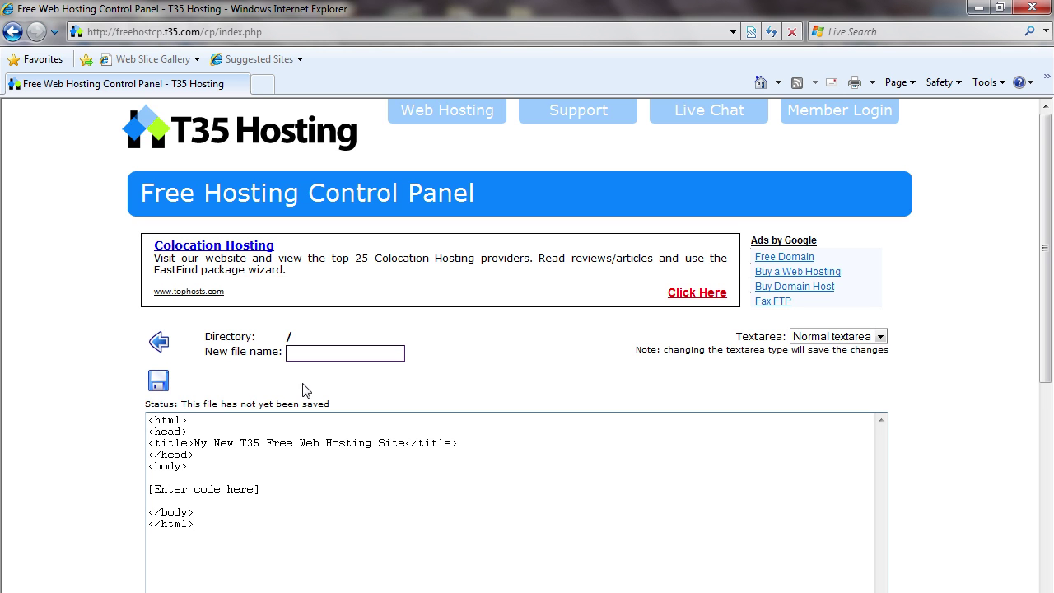
click(318, 357)
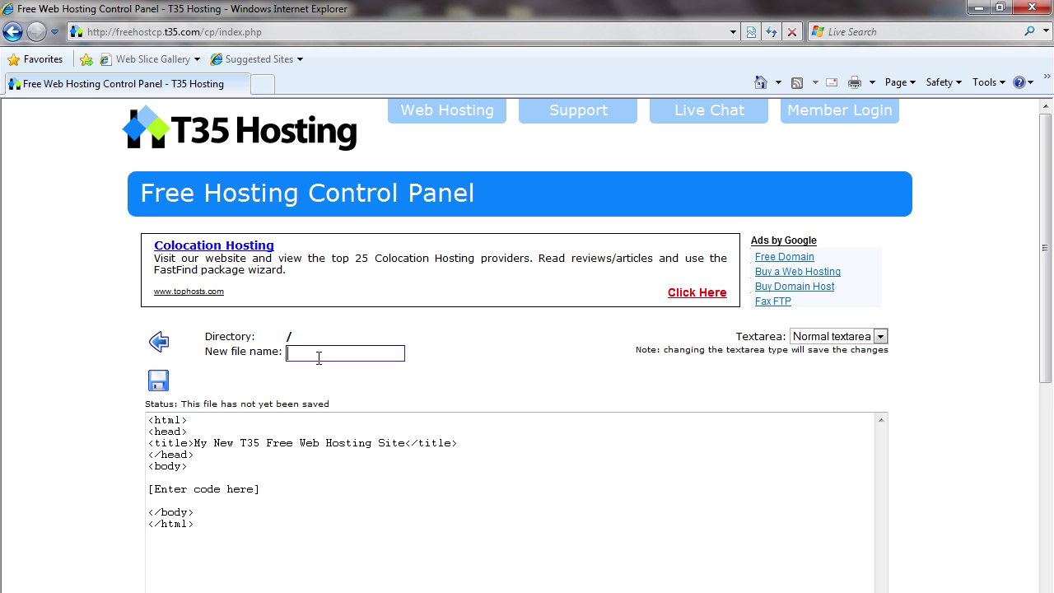
text(index.html)
click(518, 441)
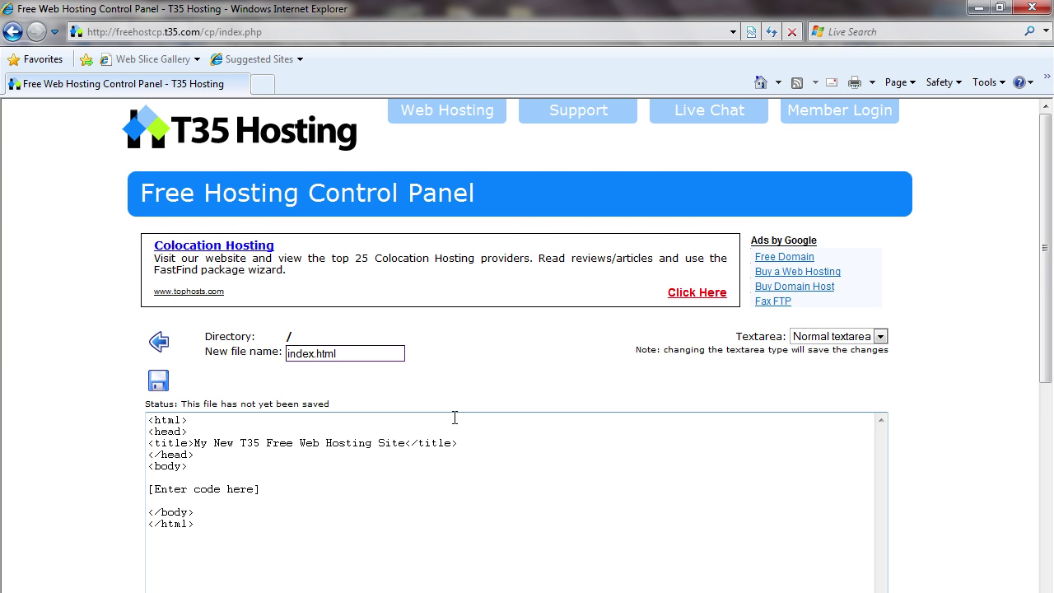
Replace the [Enter code here] placeholder with 'This is my test site' and save the file.
scroll(577, 424, down, 1)
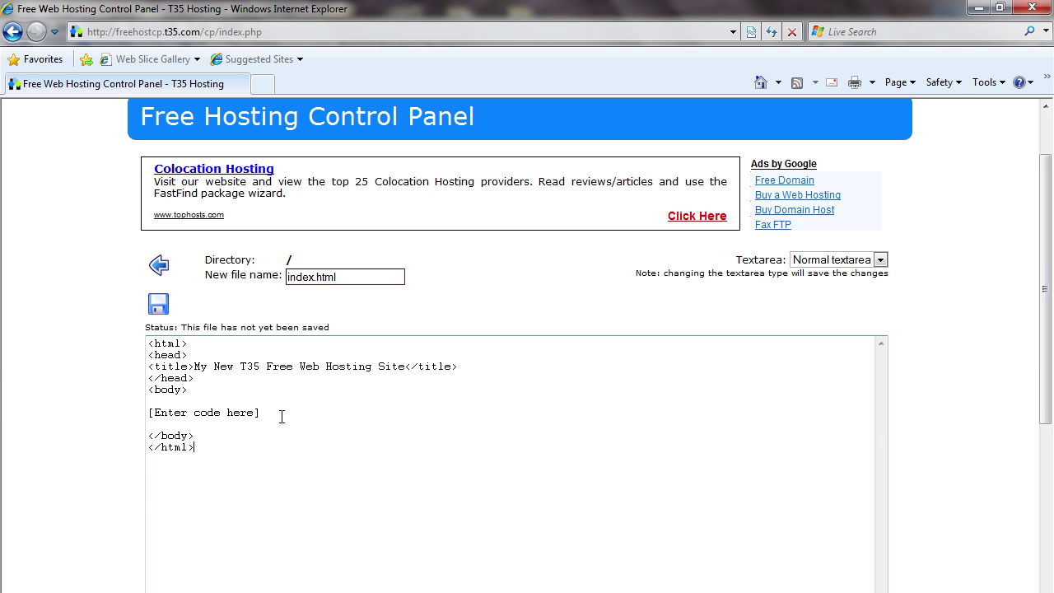
click(815, 262)
click(743, 273)
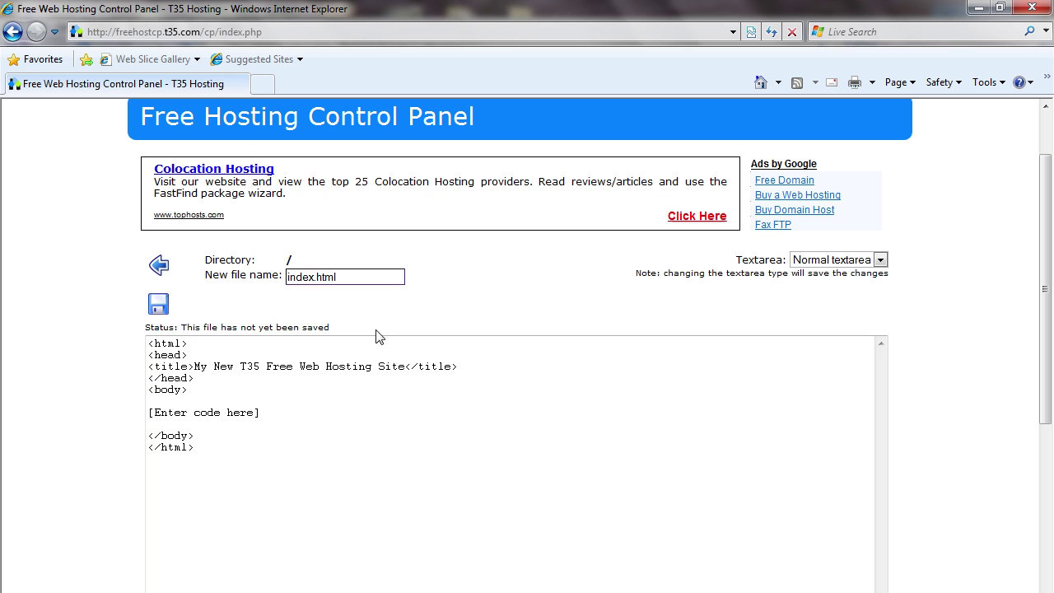
drag(299, 409, 157, 413)
click(266, 419)
triple_click(271, 417)
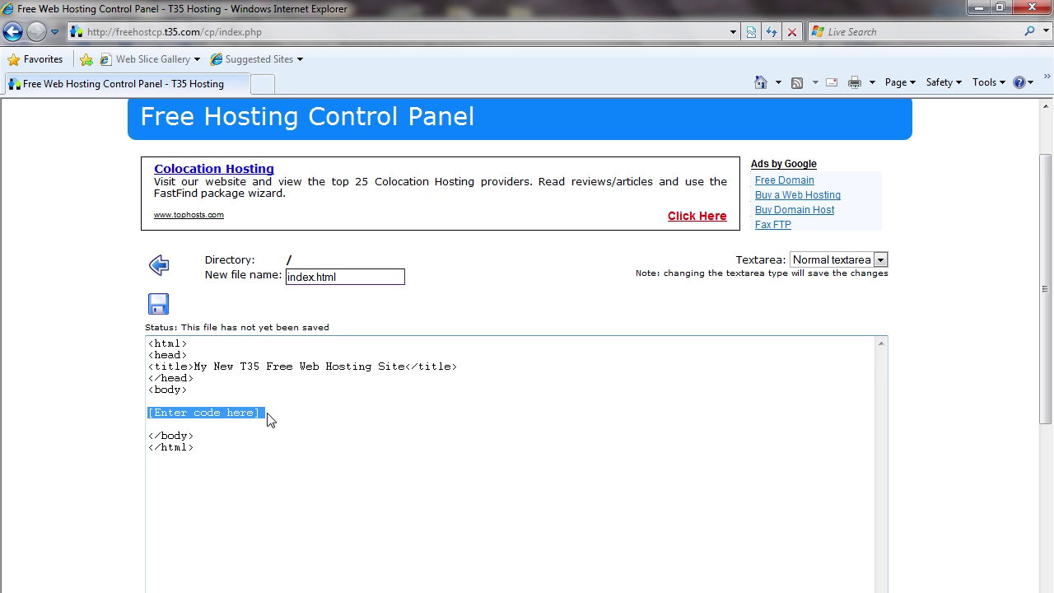
click(835, 262)
click(331, 422)
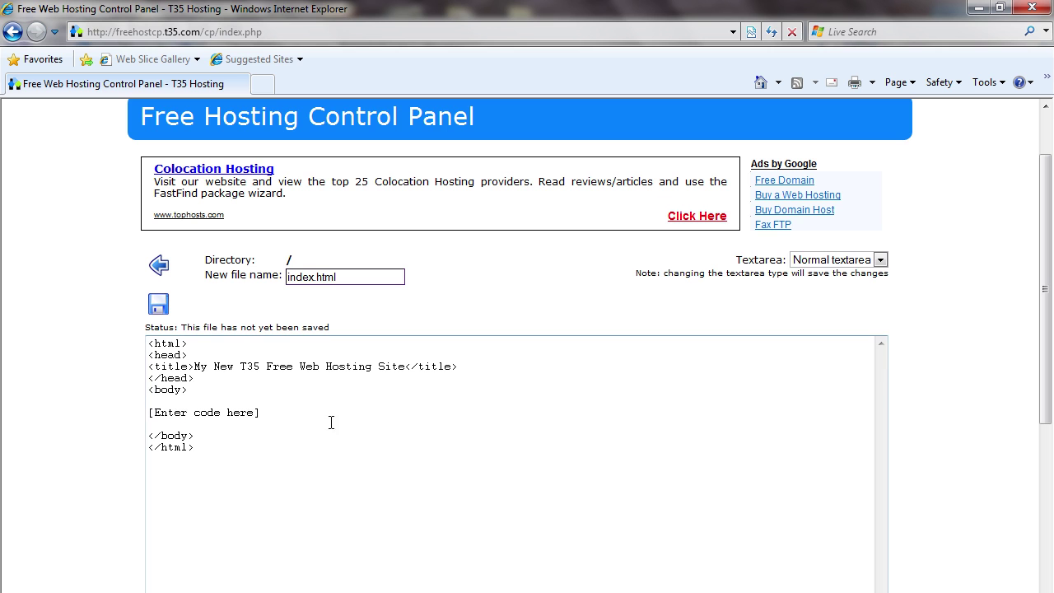
drag(267, 414, 150, 419)
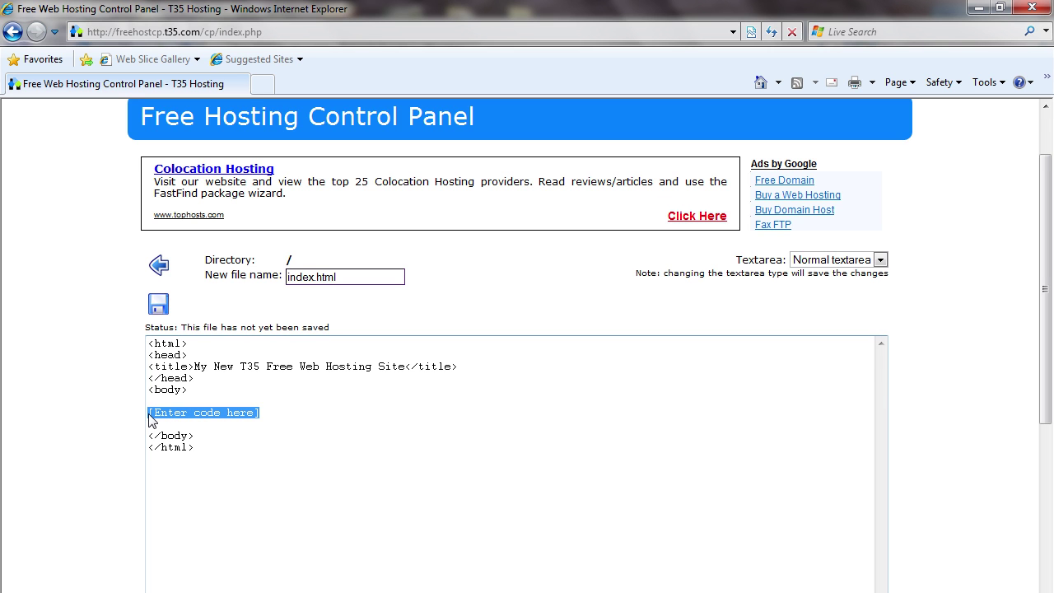
text(H)
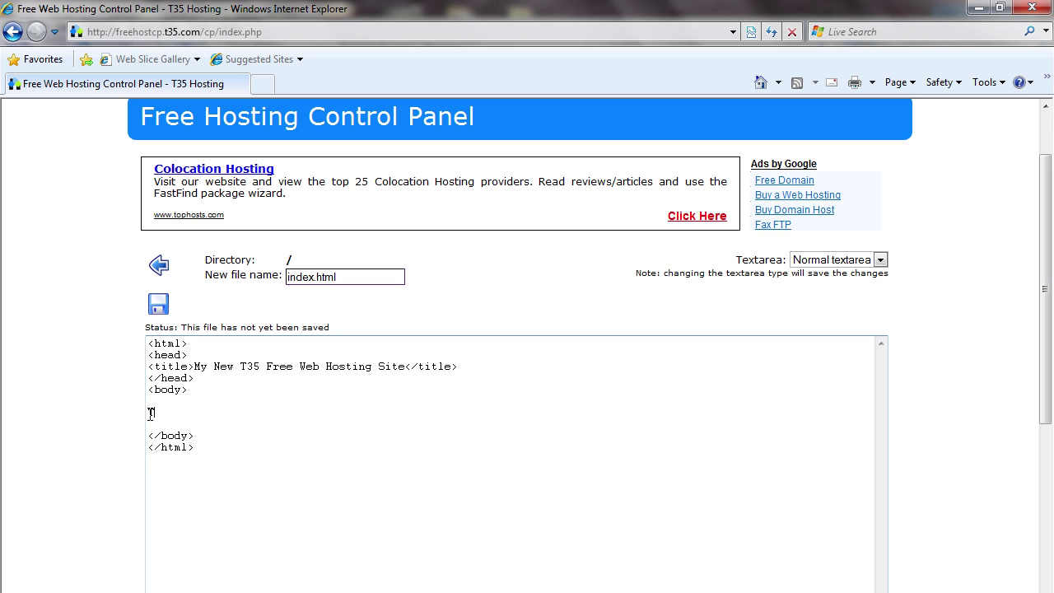
text(his is my test site.)
click(160, 306)
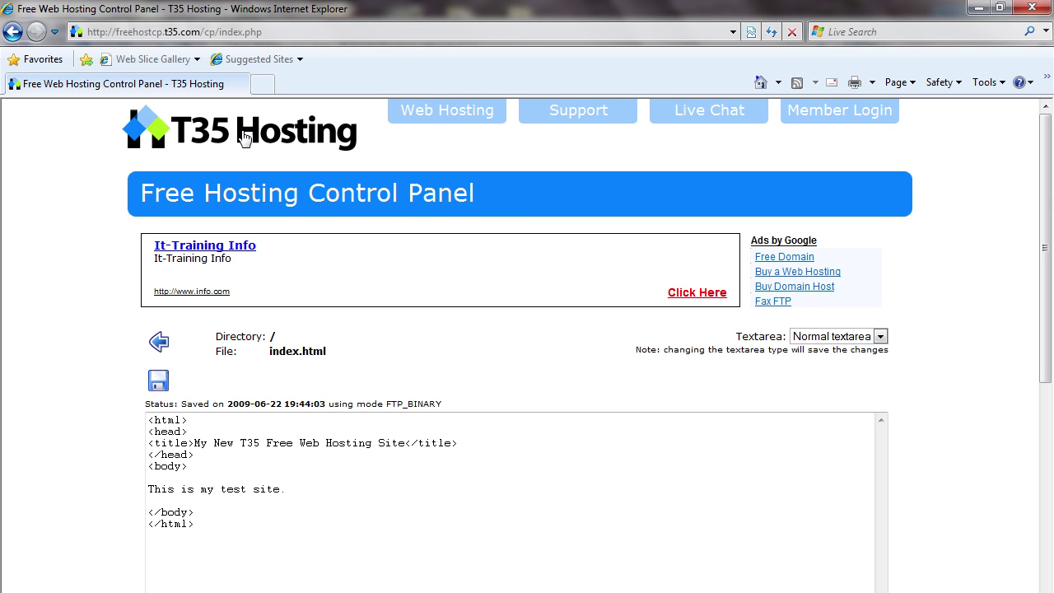
Check demo.t35.com in a new tab for the test sentence, then return to the control panel.
click(263, 86)
text(demo.t35)
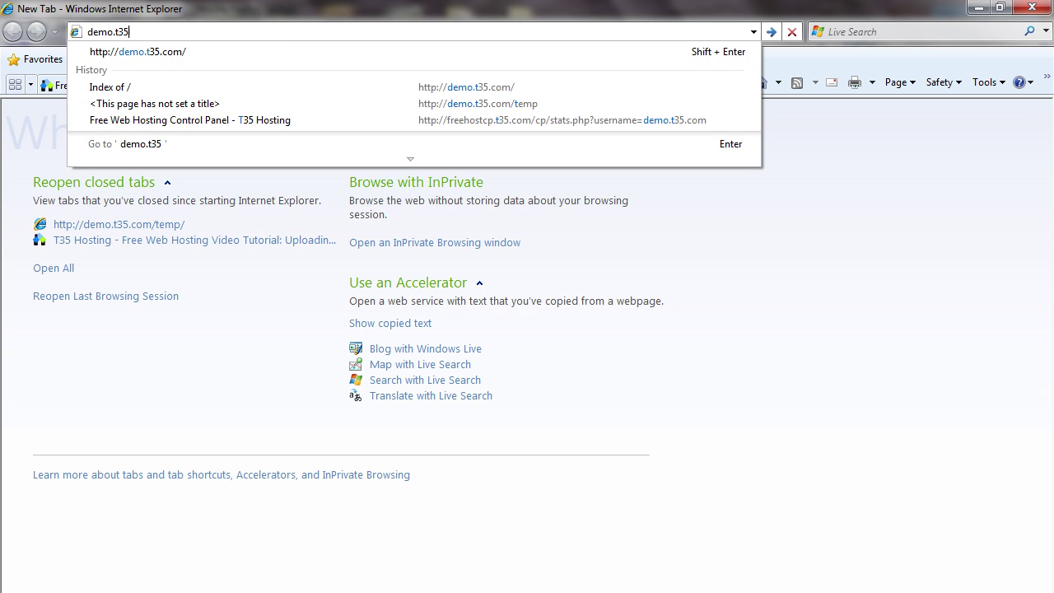
key(shift+Return)
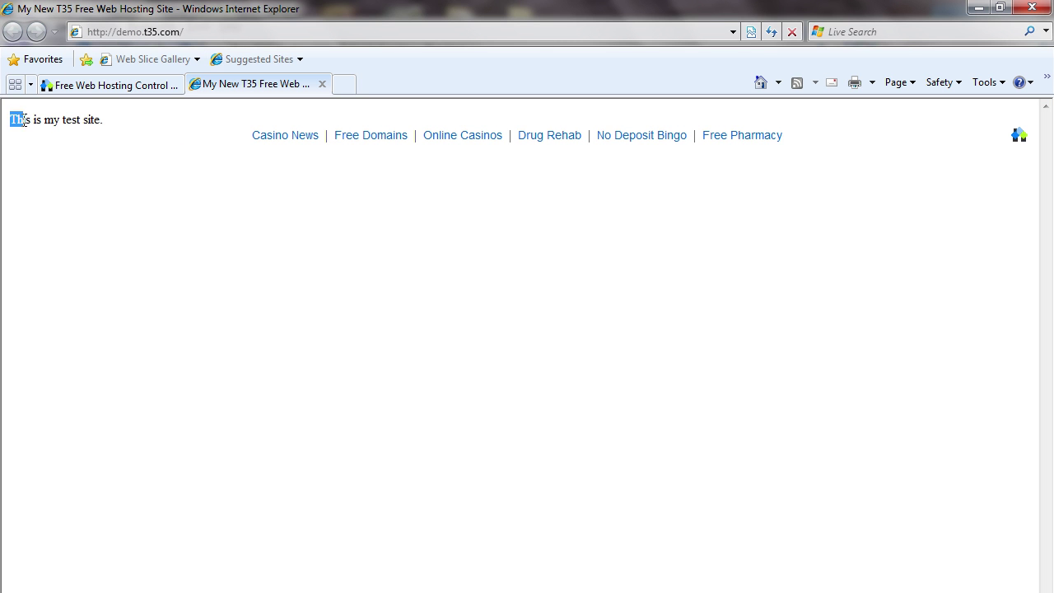
drag(11, 121, 102, 119)
click(114, 89)
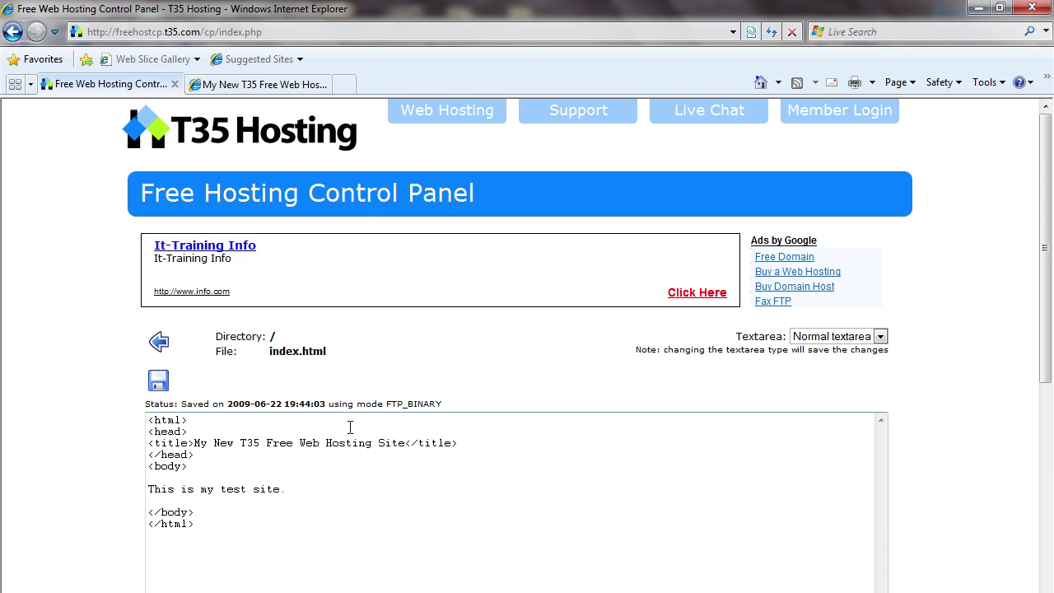
Reopen index.html from the file listing and switch it to the FCKEditor rich-text editor.
click(163, 351)
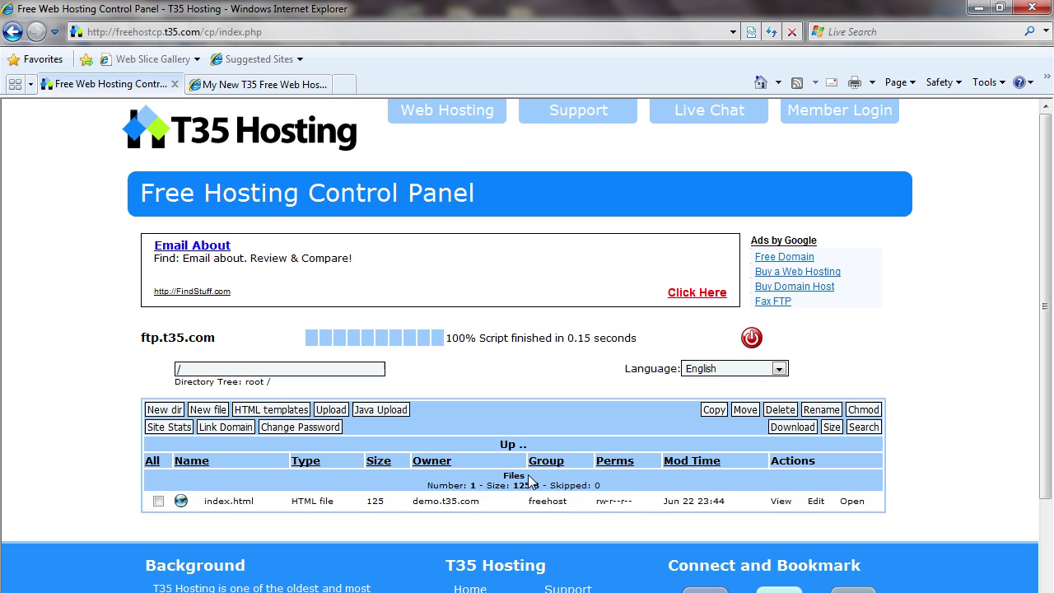
click(815, 501)
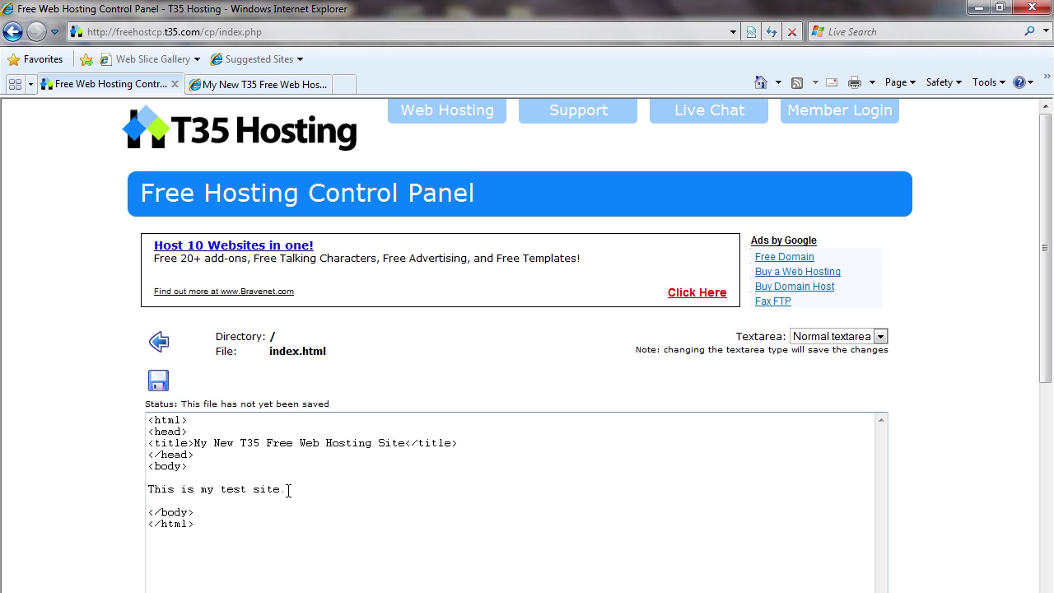
drag(288, 490, 148, 490)
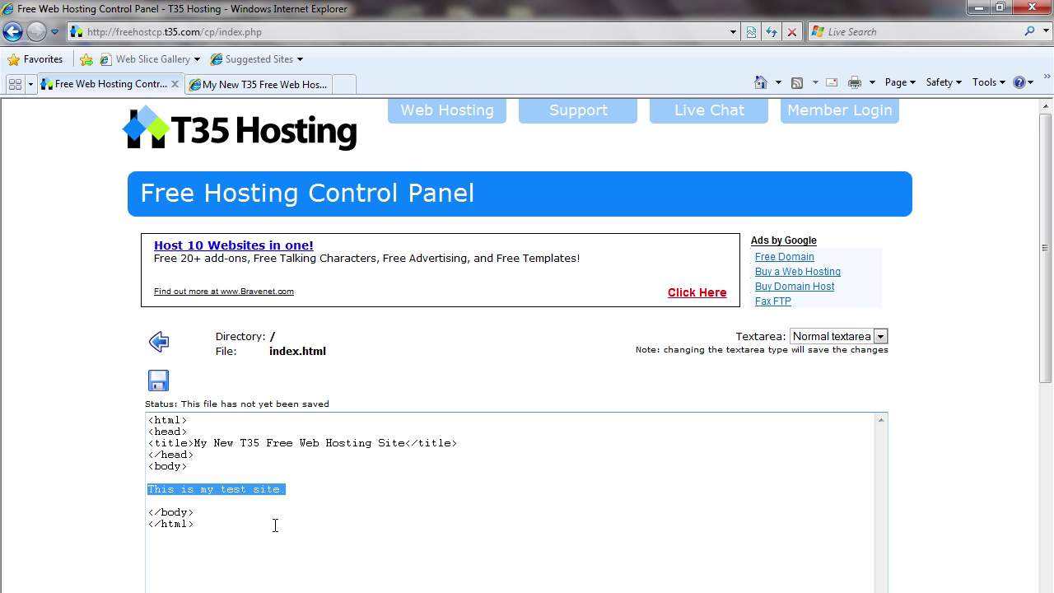
click(809, 341)
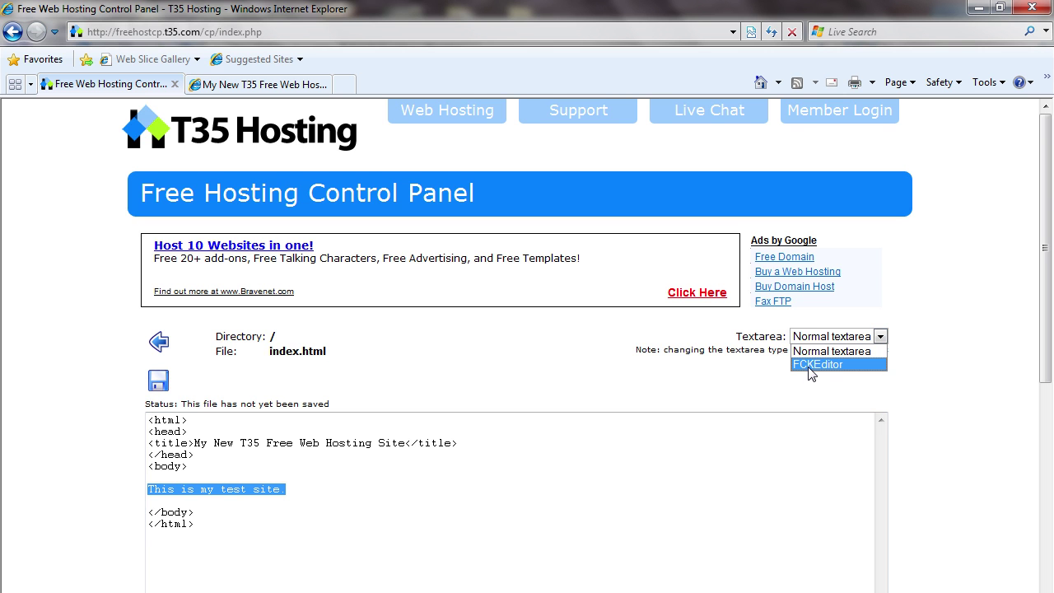
click(811, 364)
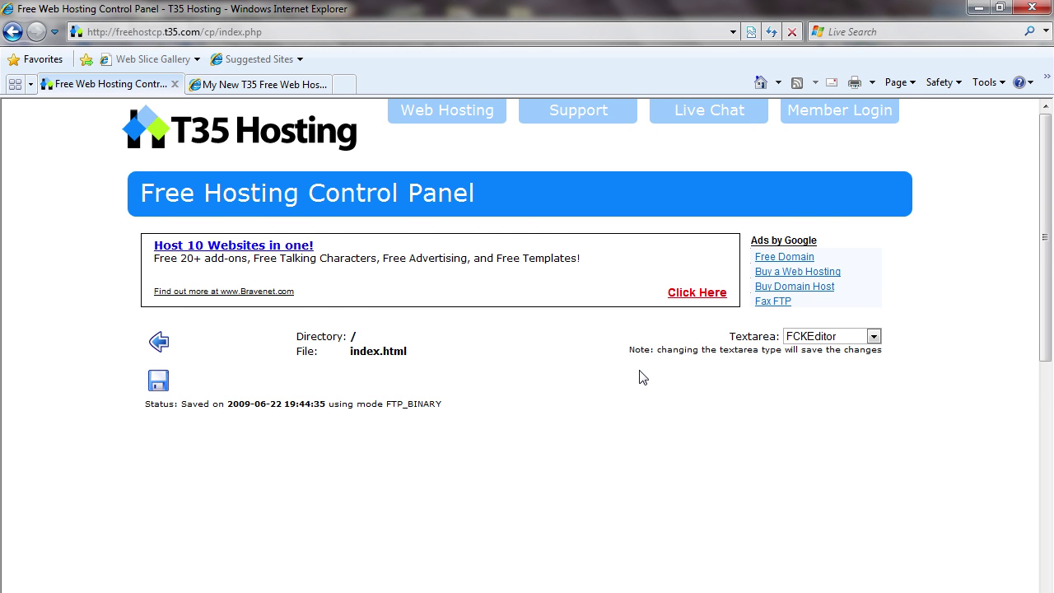
scroll(435, 454, down, 1)
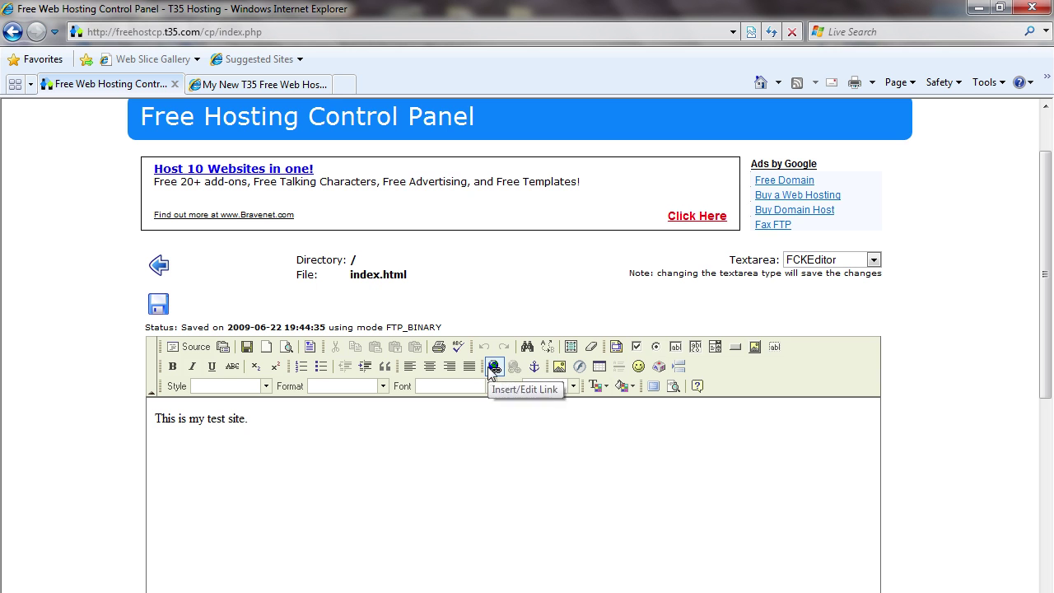
Make the line 'This is my test site.' bold.
click(410, 426)
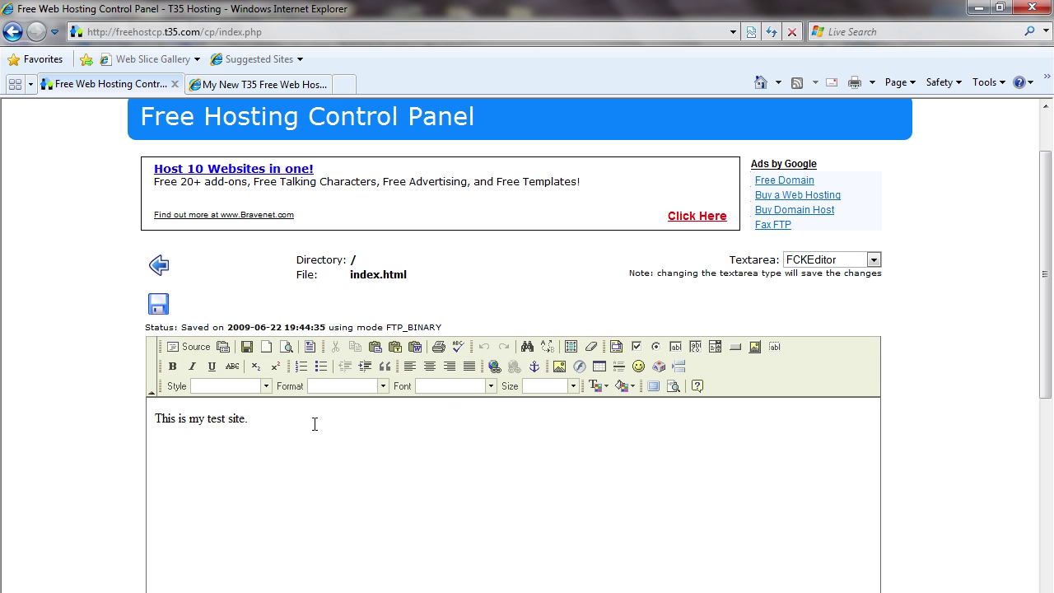
drag(281, 430, 141, 419)
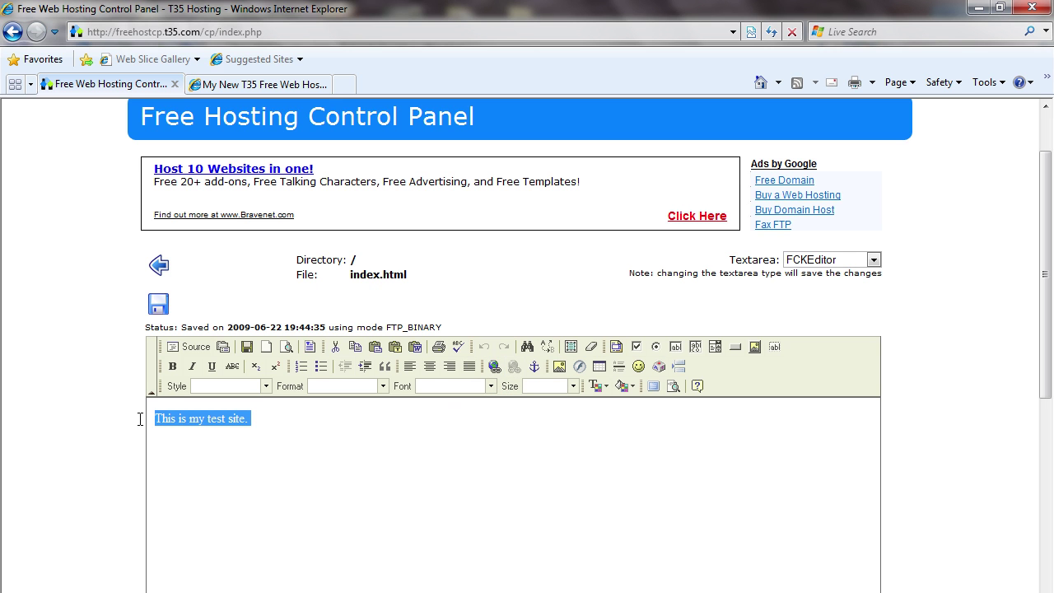
click(173, 367)
click(313, 426)
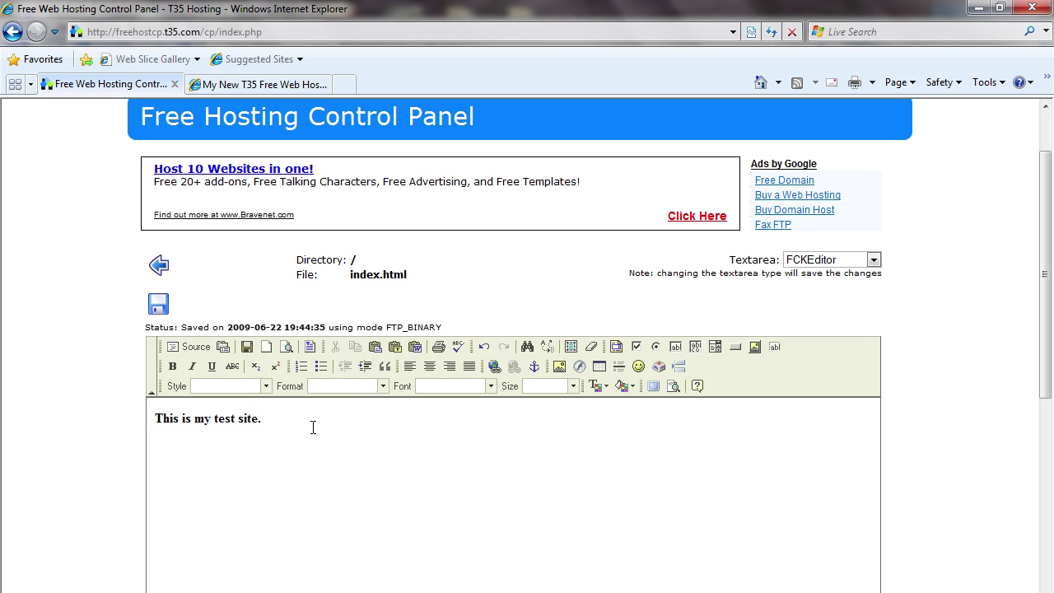
key(Return)
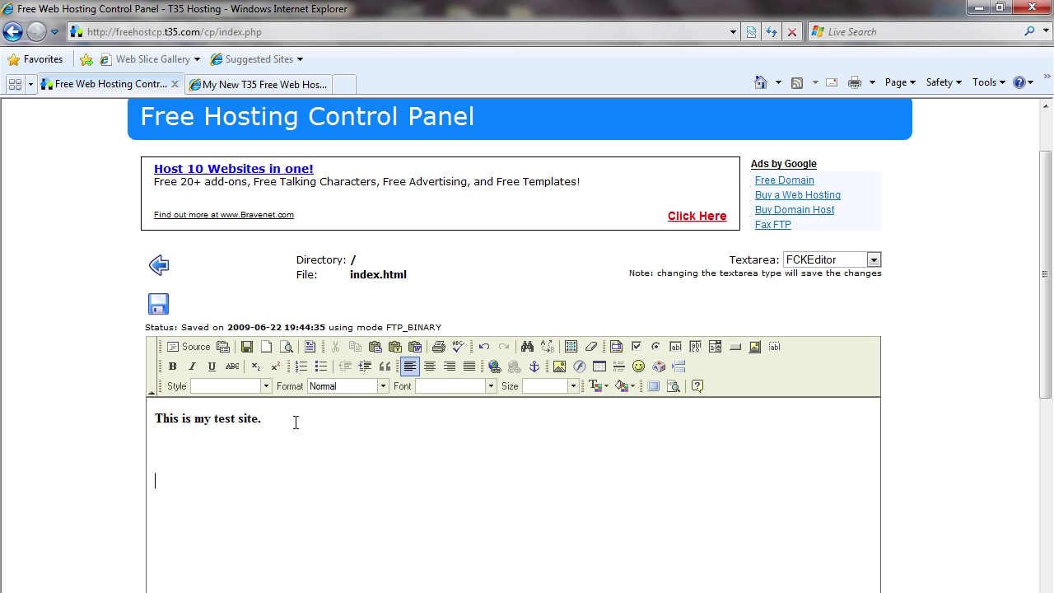
Centre the line, append 'It Works!' at its end, and save index.html.
drag(154, 418, 257, 418)
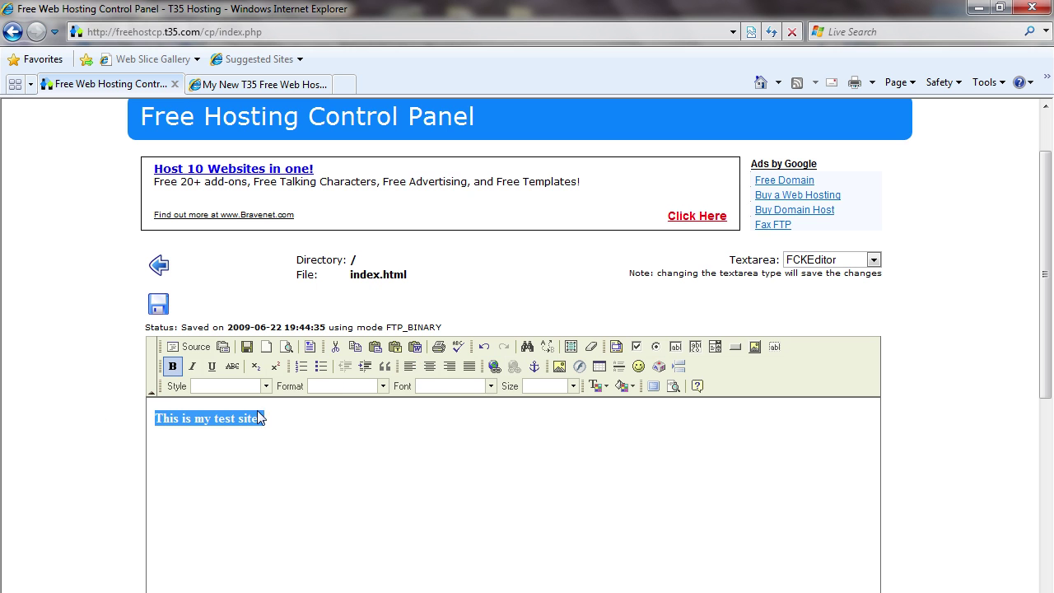
click(430, 367)
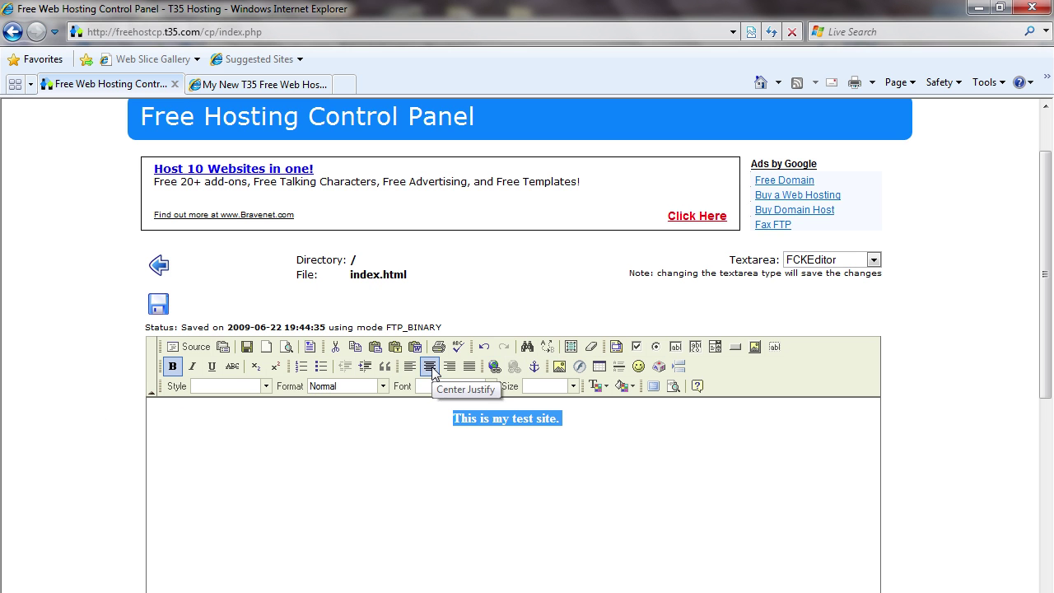
click(566, 428)
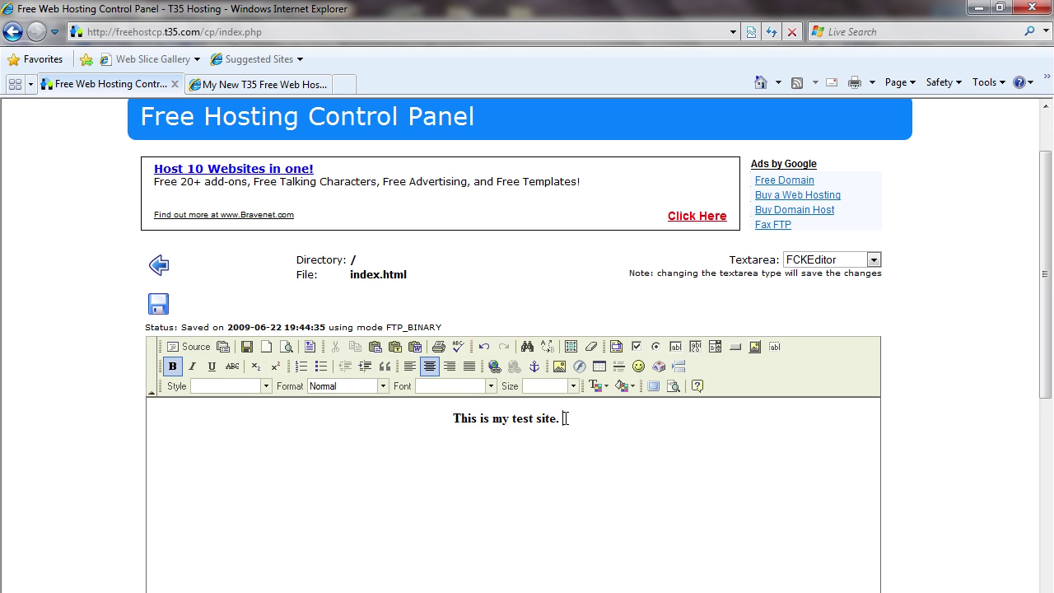
text(I)
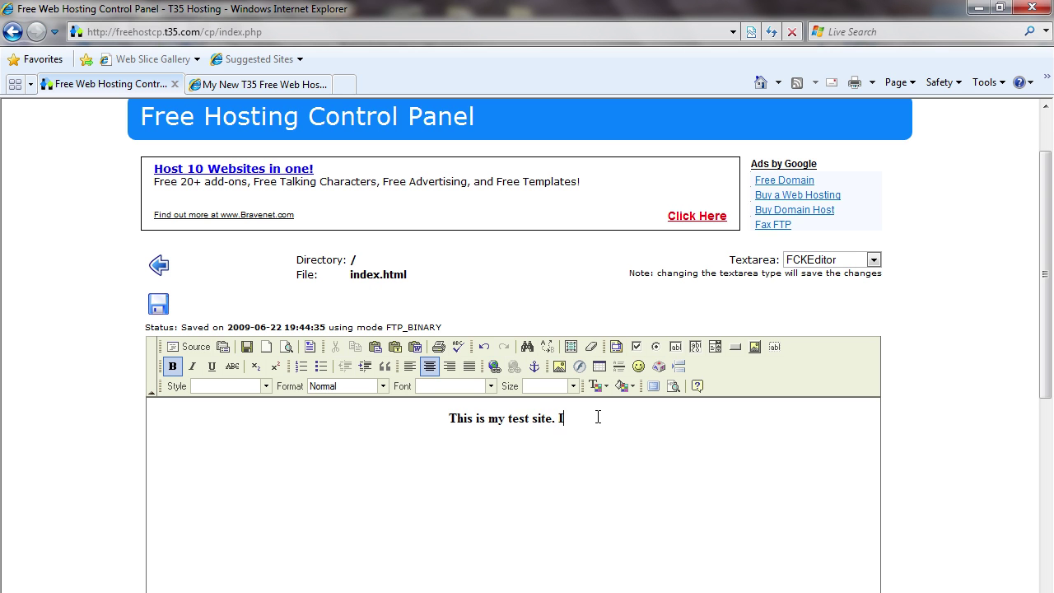
text(t Works!)
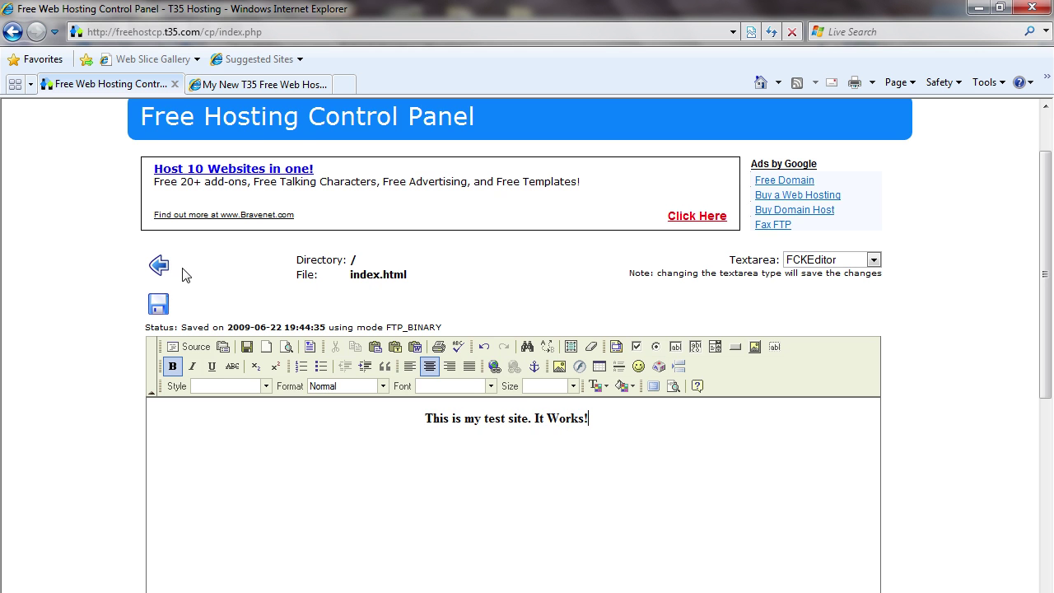
click(158, 303)
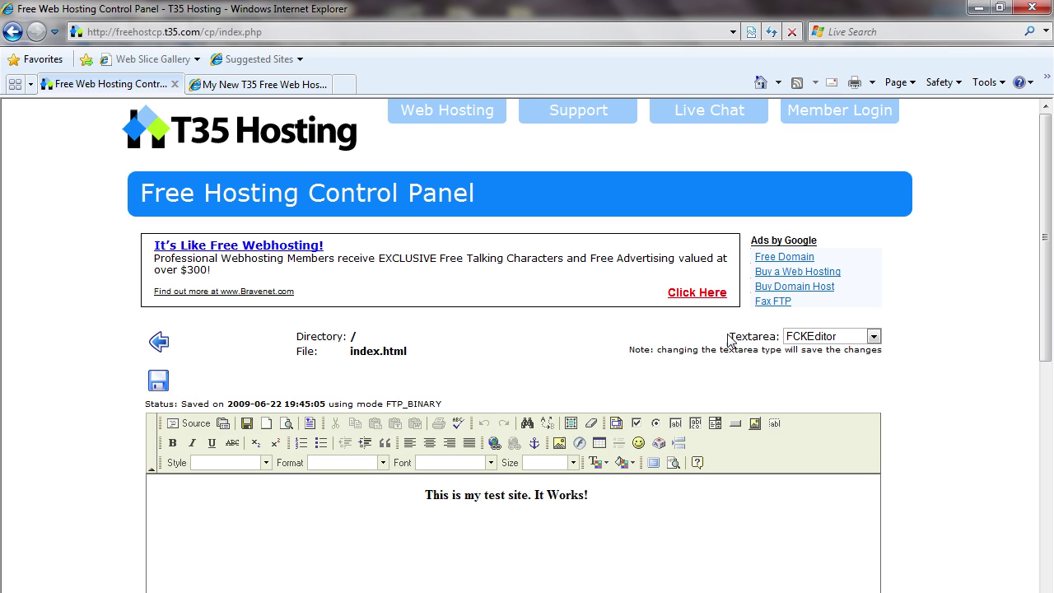
Switch index.html to the Normal textarea to view the bold, centred paragraph as HTML.
click(804, 338)
click(813, 352)
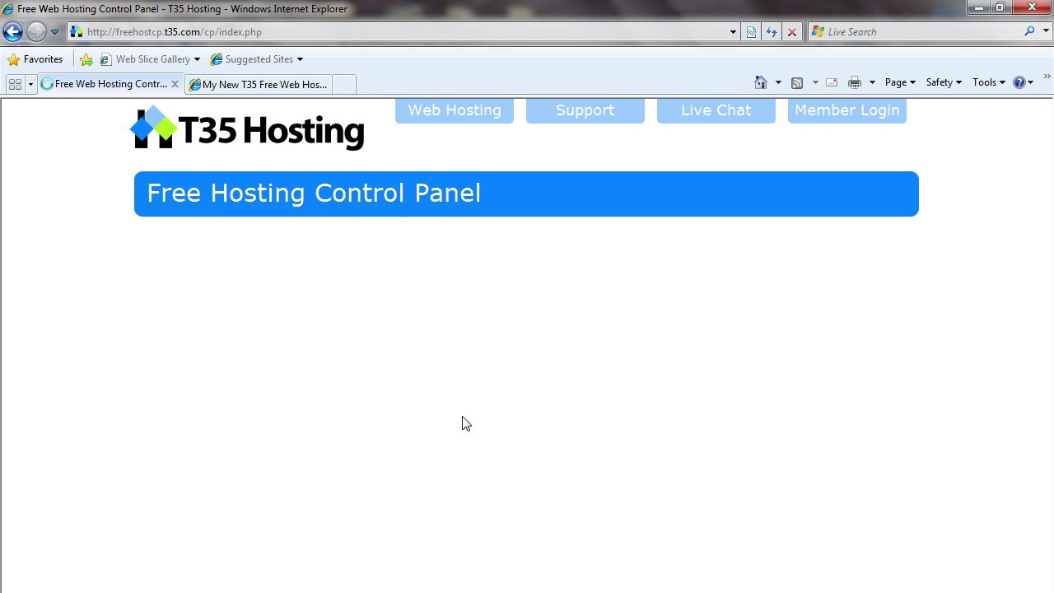
scroll(254, 557, down, 2)
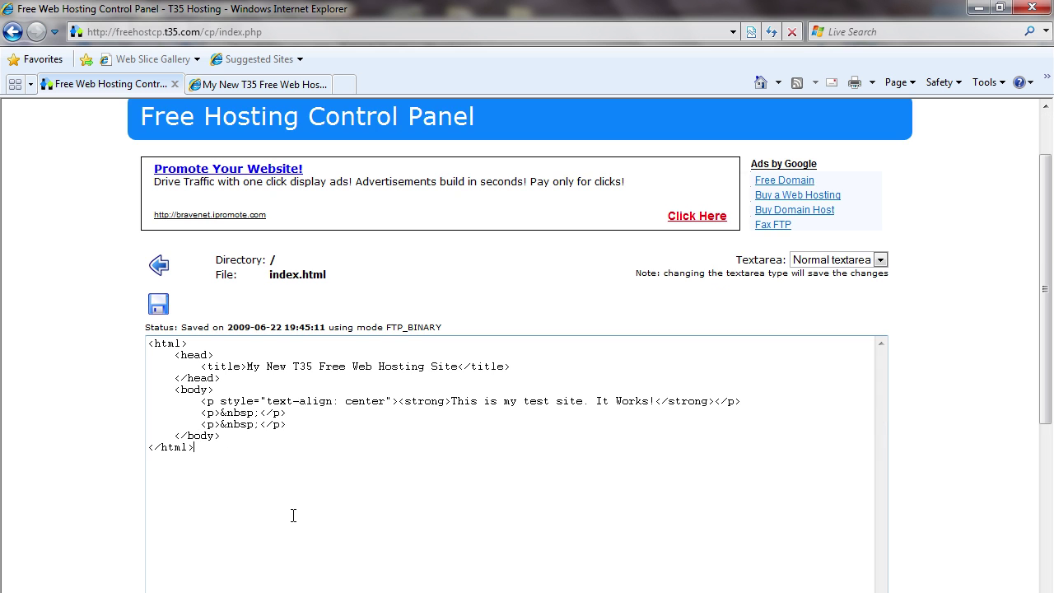
Refresh the live demo site to show the bold, centred 'This is my test site. It Works!'.
click(261, 87)
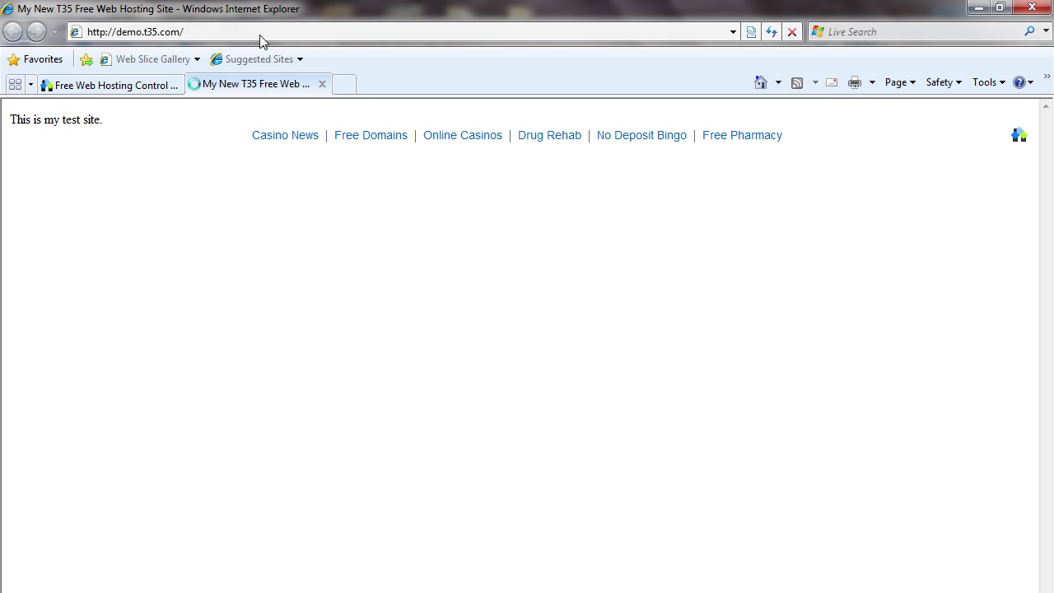
key(F5)
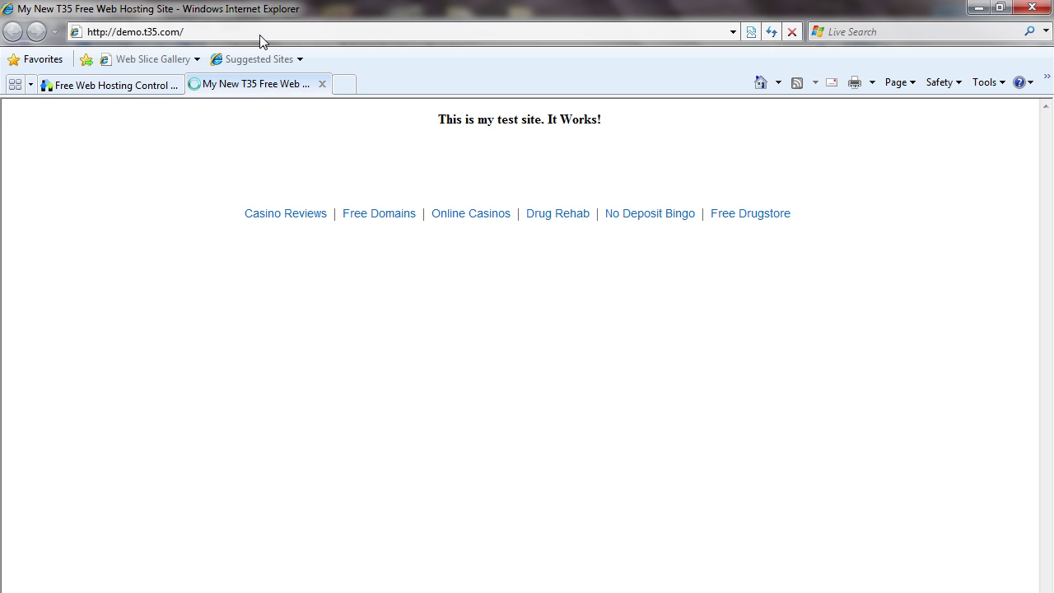
drag(412, 126, 437, 129)
click(618, 126)
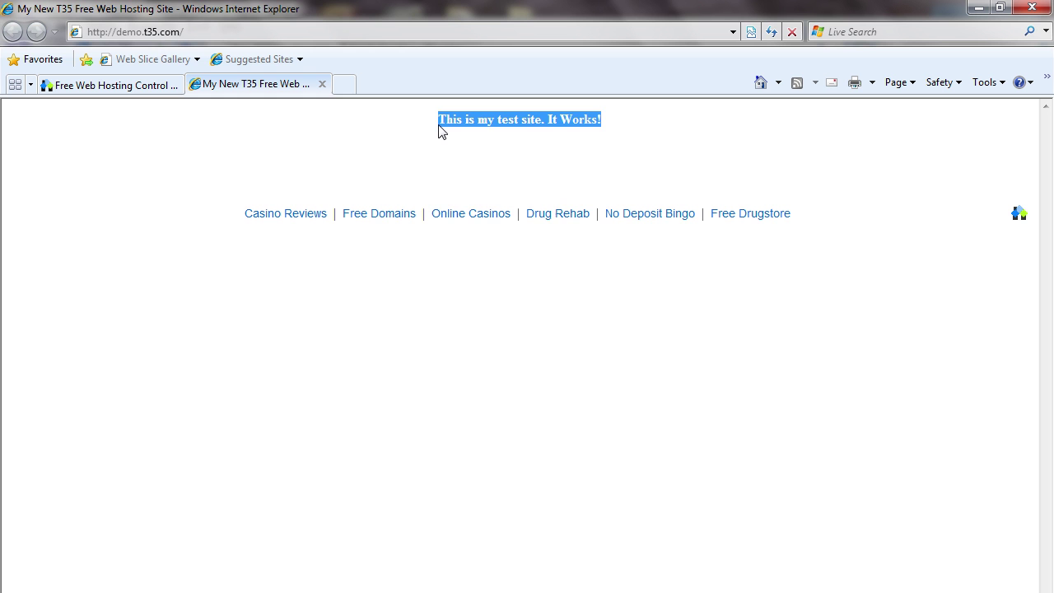
click(426, 125)
click(470, 120)
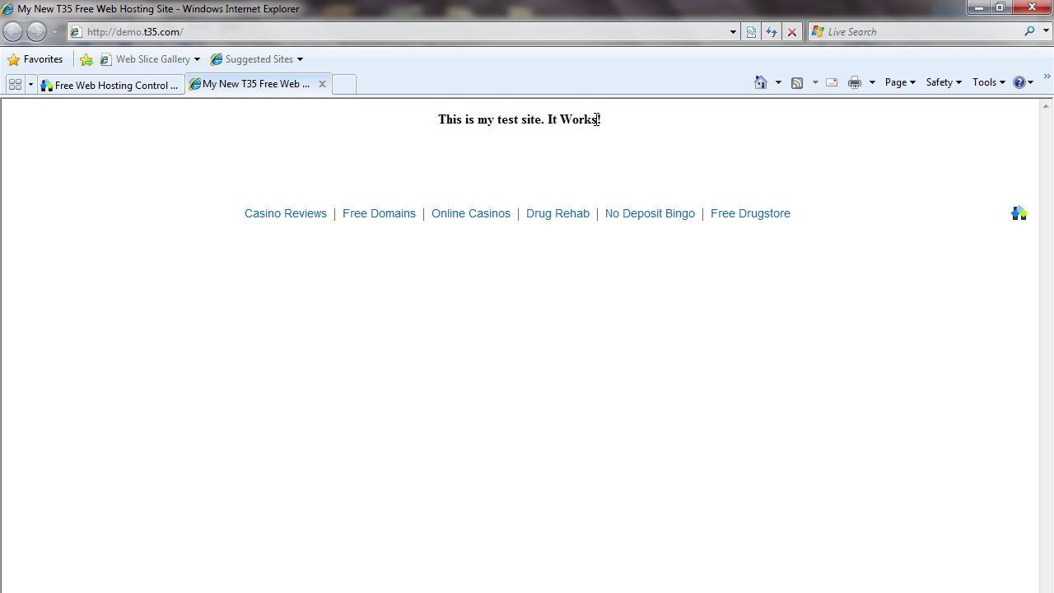
Return the control panel to the file listing, then reload demo.t35.com to confirm the update.
click(120, 91)
click(170, 269)
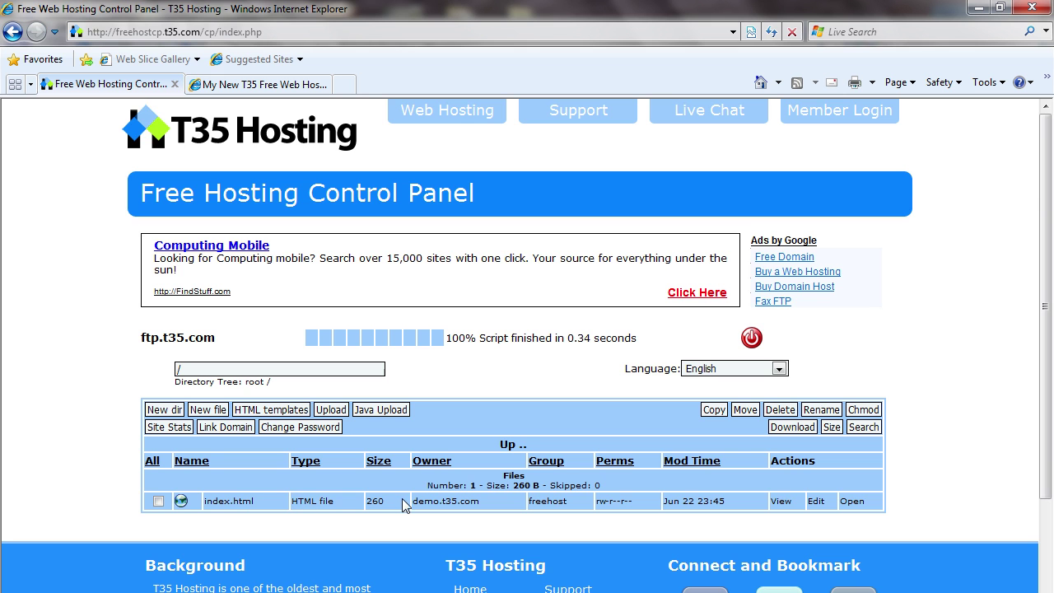
click(259, 84)
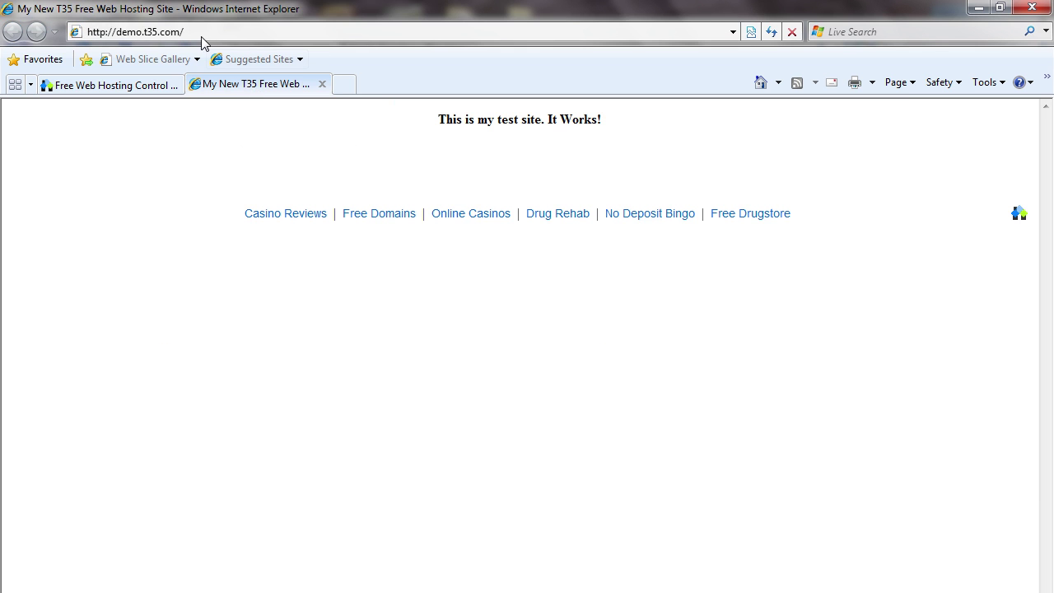
click(277, 34)
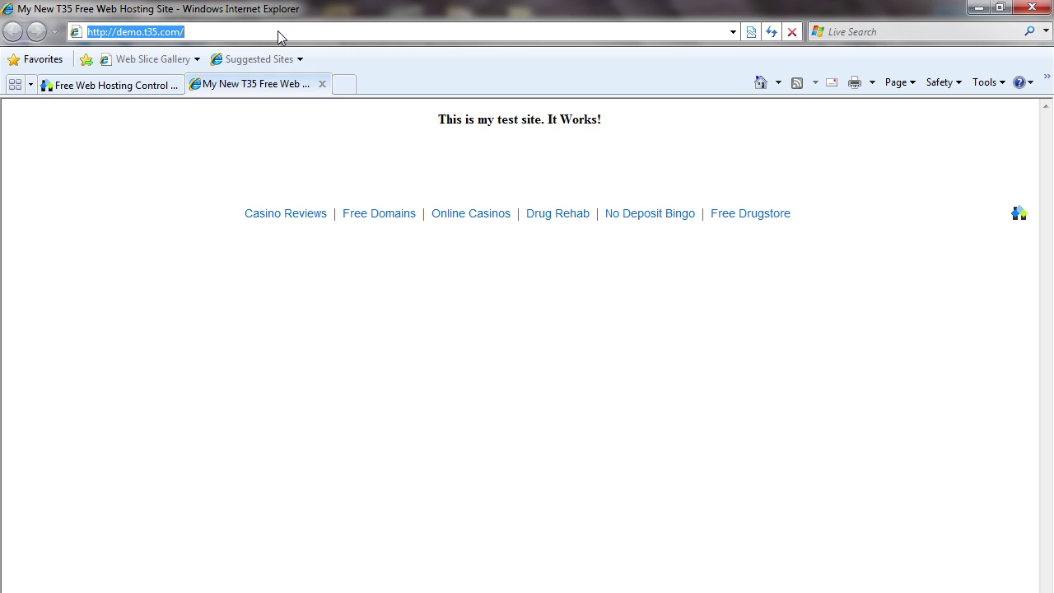
text(demo.t35.com)
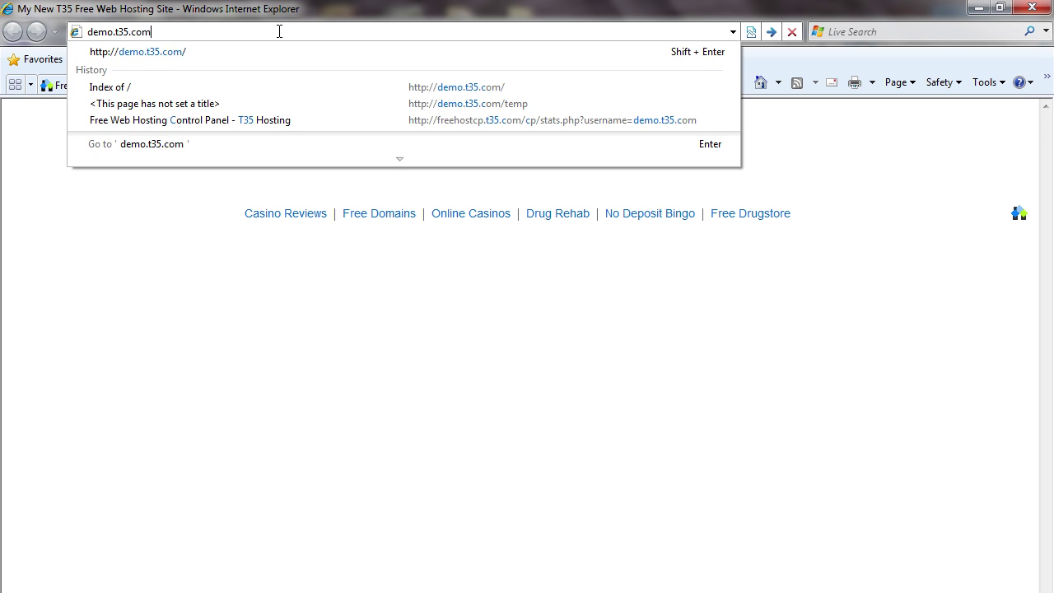
key(Return)
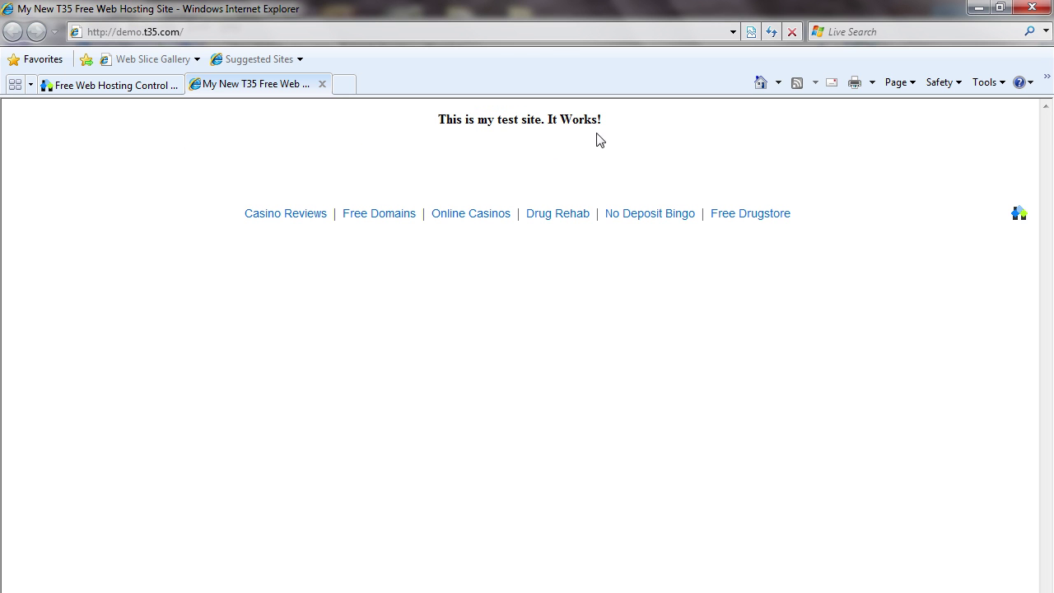
Log out of the FTP control panel from its tab.
click(107, 85)
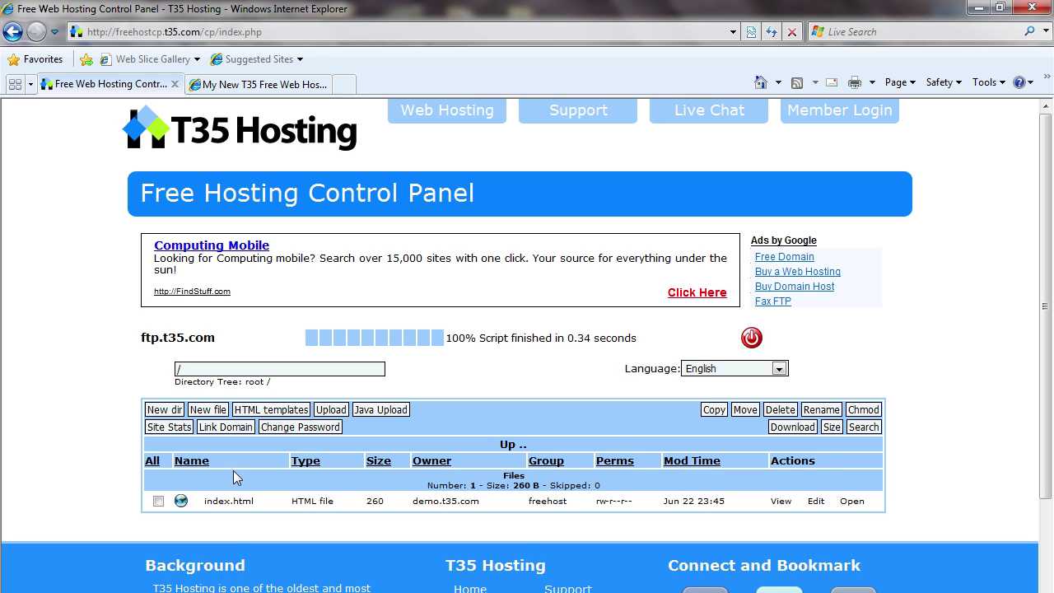
click(752, 339)
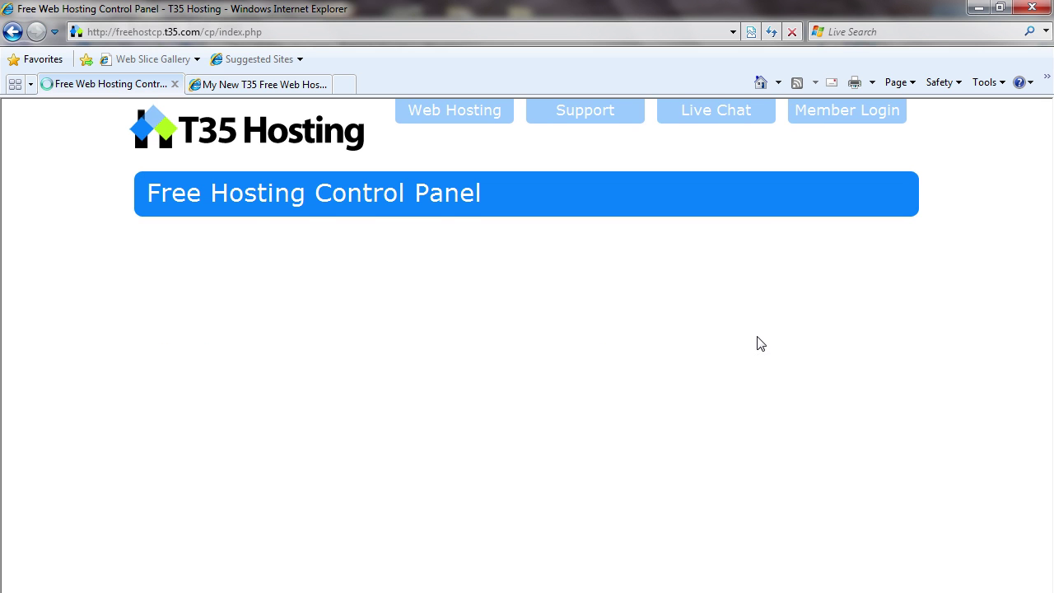